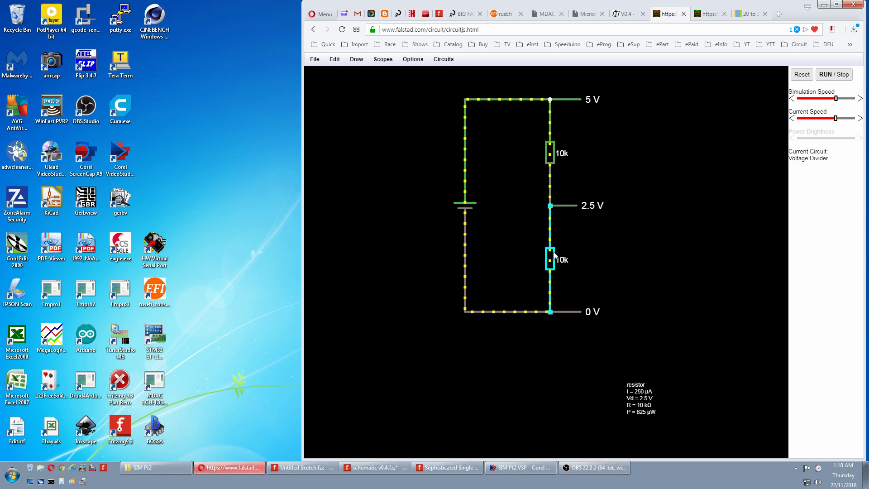
Set the lower resistor of the voltage divider to 2.5k ohms.
right_click(550, 257)
left_click(553, 257)
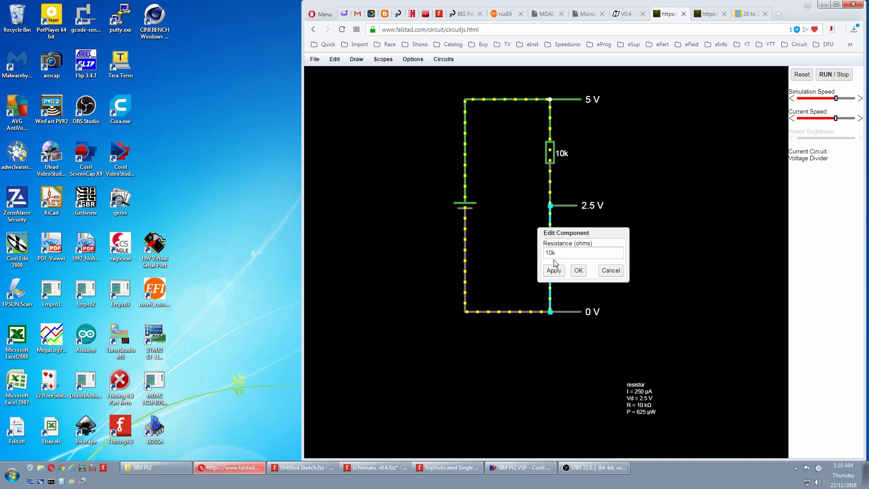
left_click_drag(552, 256, 539, 257)
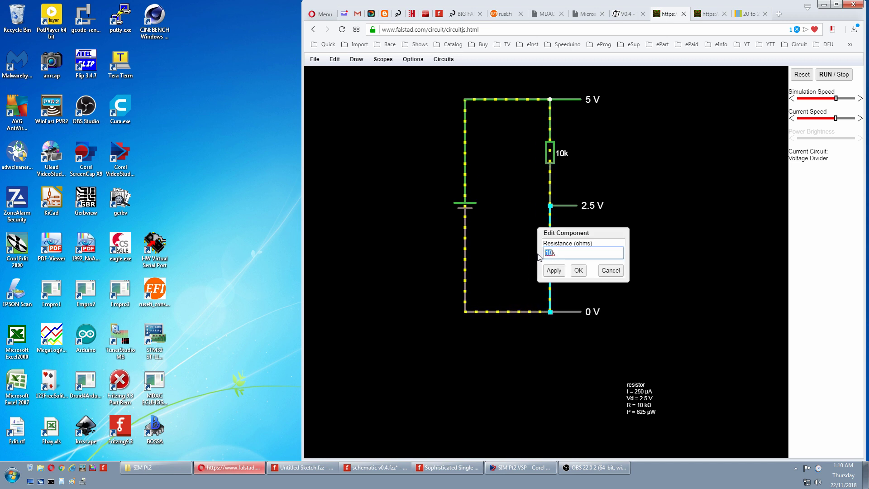
type("2.5k")
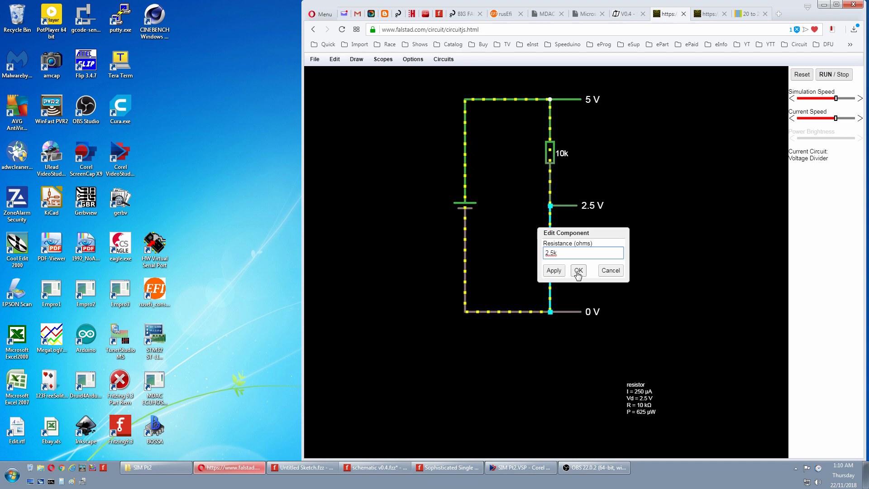
left_click(578, 271)
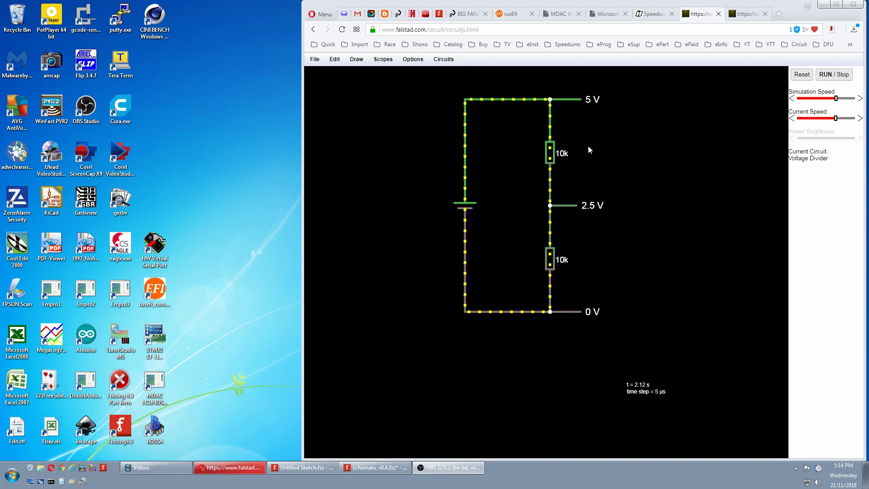
Switch to the Fritzing schematic v0.4 project and examine resistor R3 in its schematic and PCB layout.
mouse_move(546, 190)
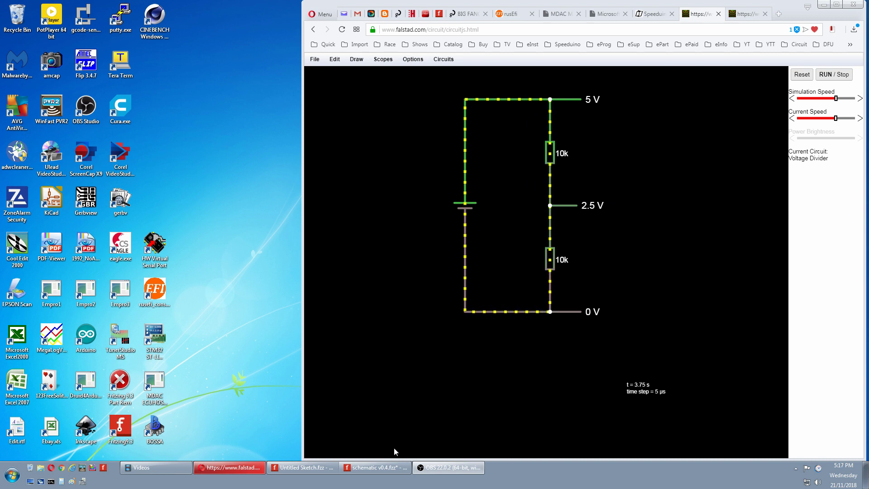
left_click(381, 467)
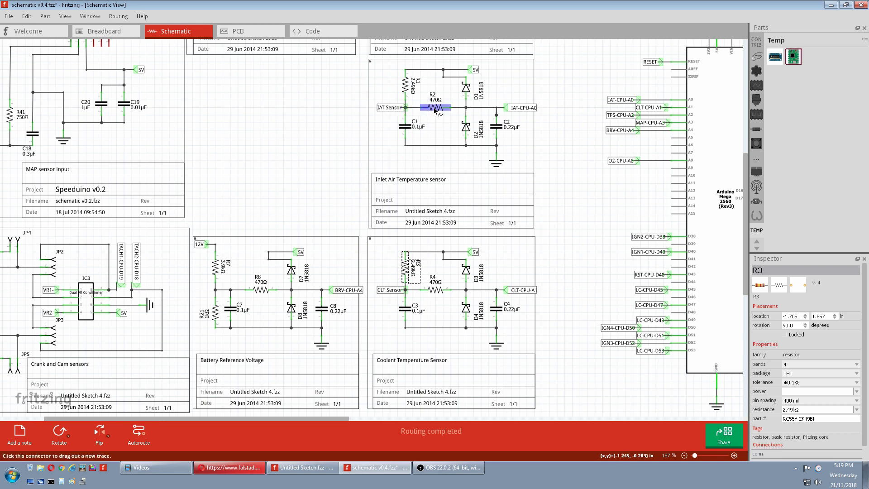
left_click(272, 33)
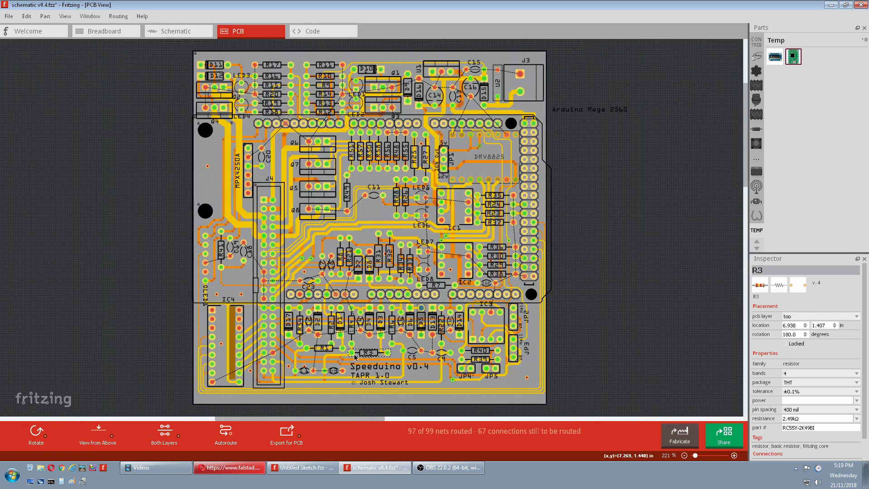
left_click(444, 153)
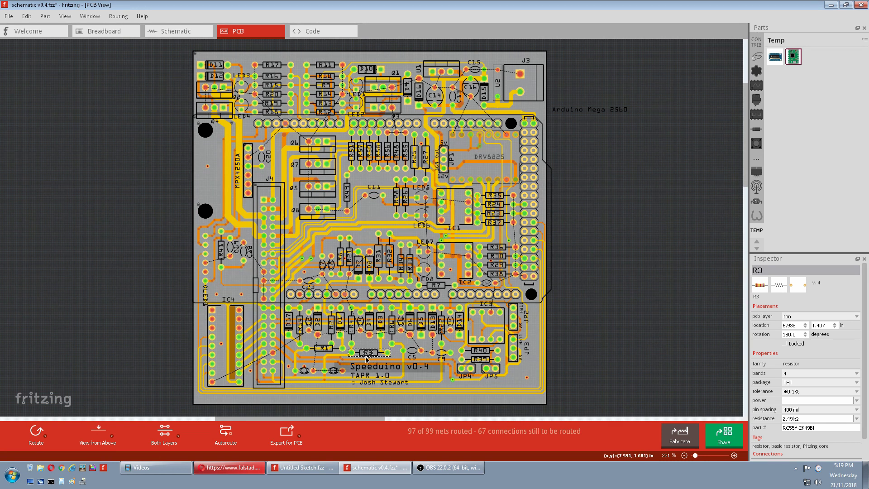
left_click(351, 356)
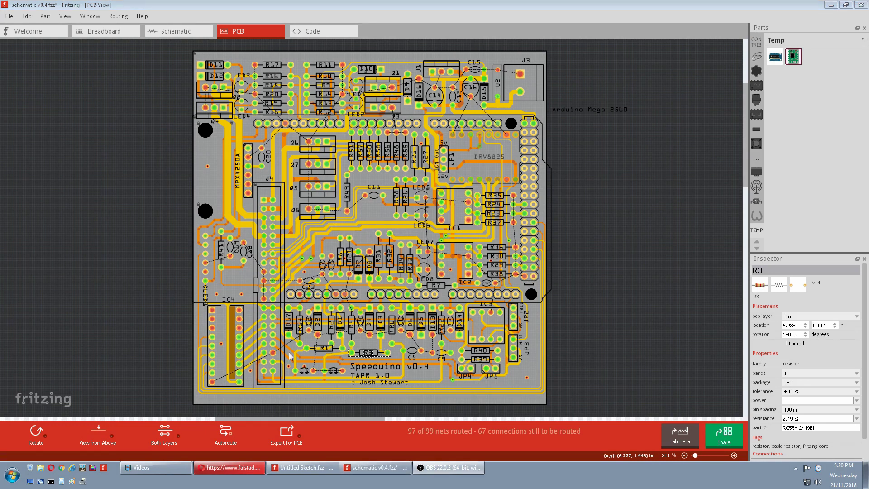
Switch to the Falstad potentiometer circuit and shift its Resistance slider slightly so the wiper output is 2.4 V.
left_click(235, 467)
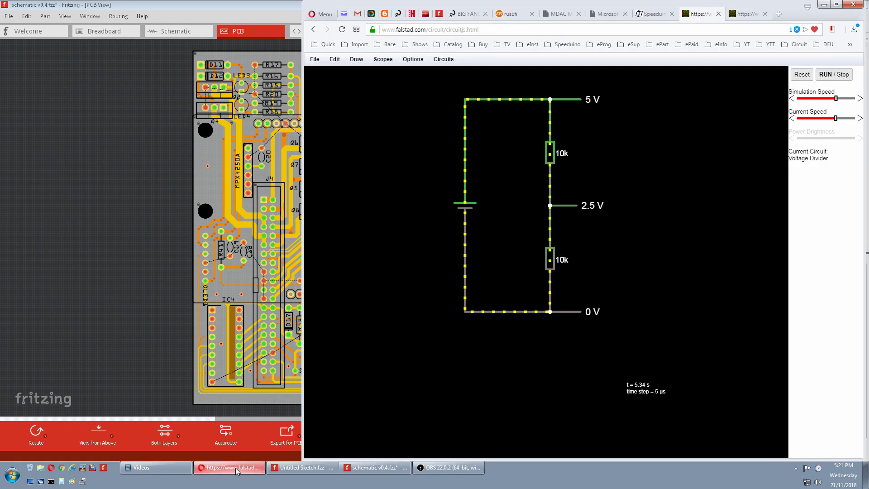
left_click(738, 18)
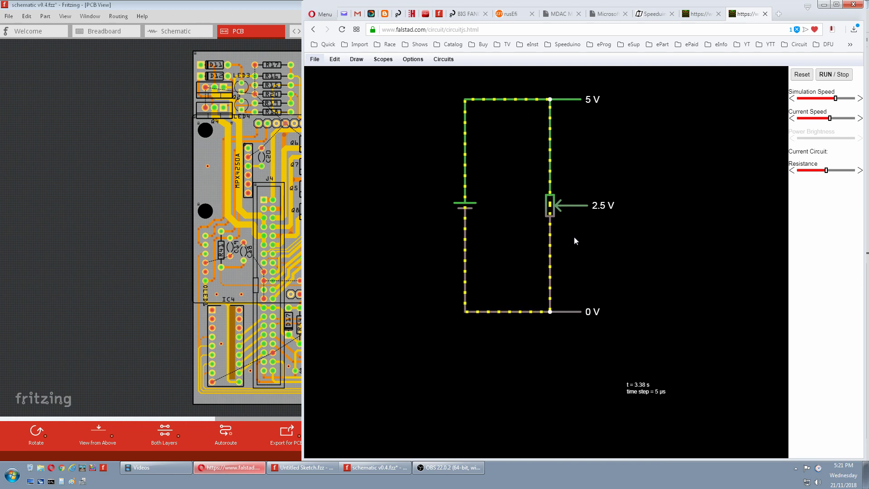
mouse_move(825, 172)
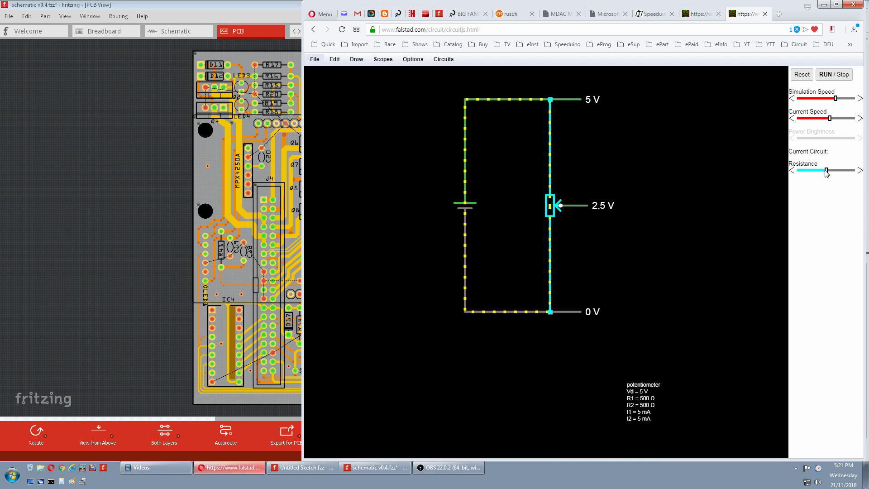
mouse_move(826, 173)
left_mouse_down()
mouse_move(809, 173)
mouse_move(844, 171)
mouse_move(827, 171)
left_mouse_up()
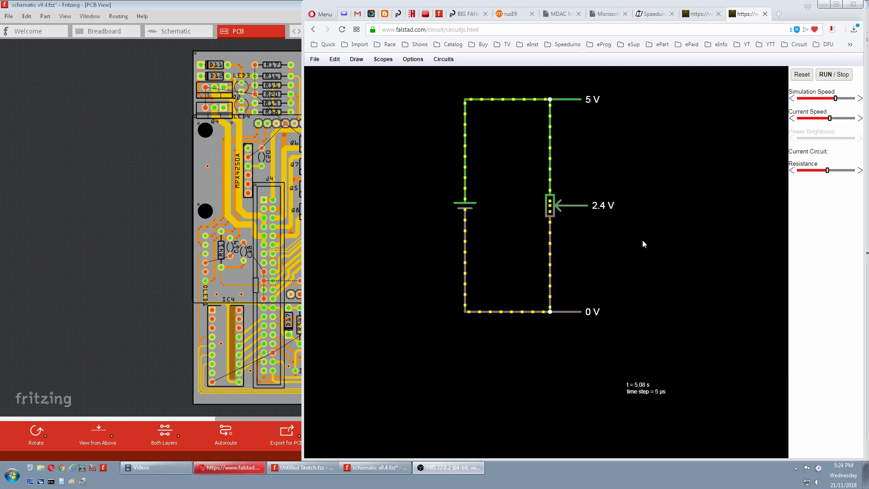
Return to the Speeduino v0.4 schematic in Fritzing and examine the O2, throttle position and MAP sensor input circuits.
left_click(197, 33)
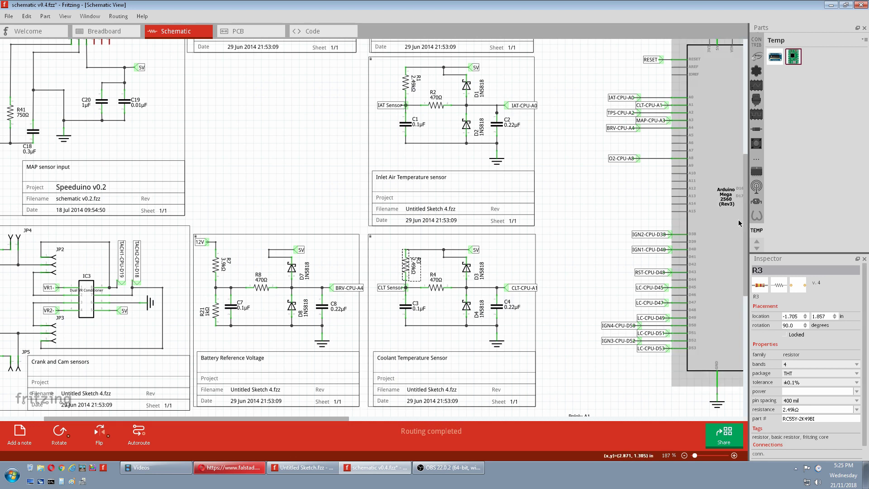
left_click_drag(746, 220, 745, 137)
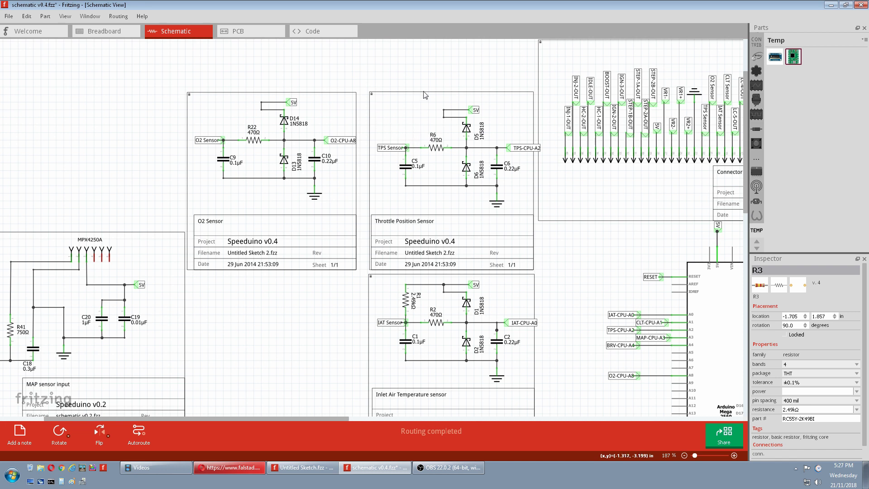
left_click(656, 132)
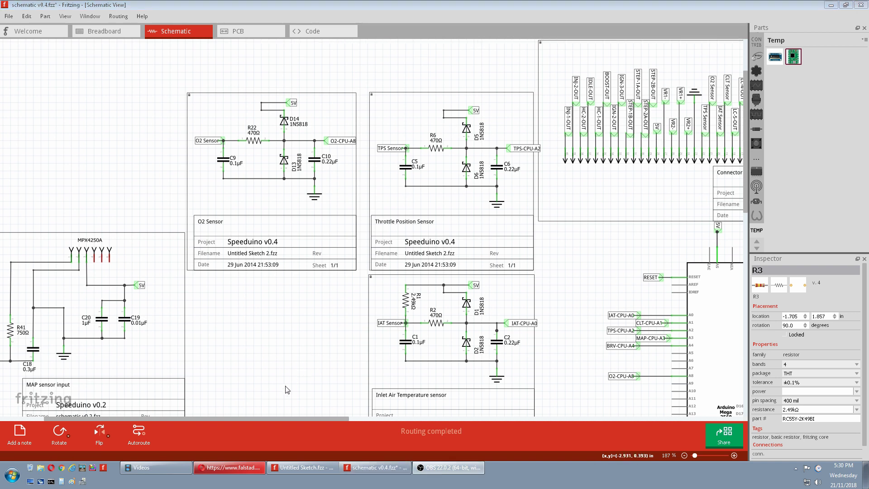
left_click_drag(282, 419, 258, 423)
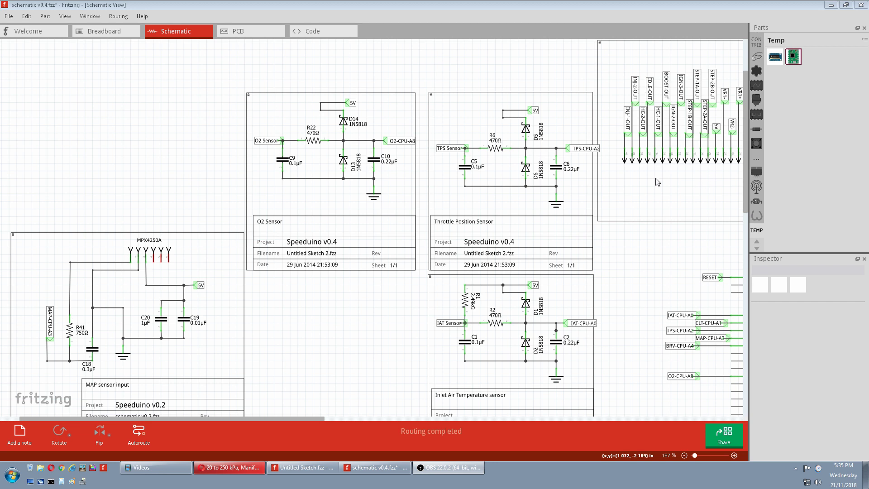
Open the MPX4250A datasheet in the browser and examine its decoupling circuit, operating characteristics and pinning diagram.
left_click(228, 467)
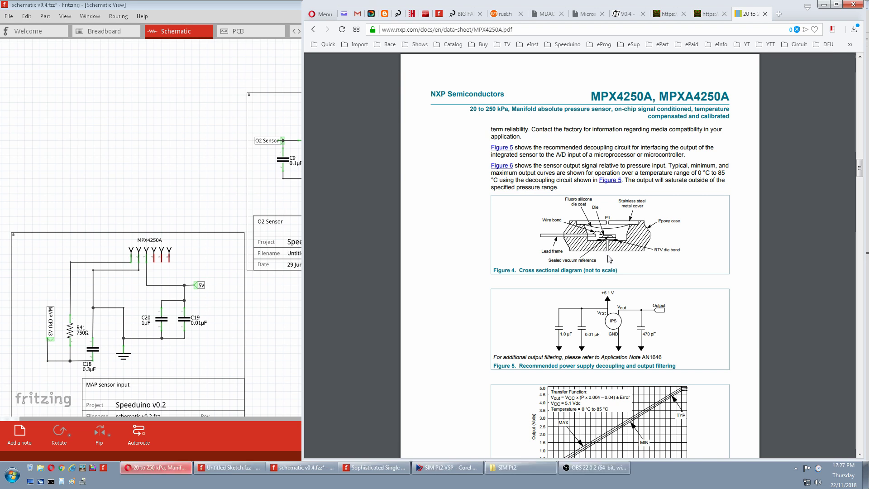
scroll(609, 259, "up", 15)
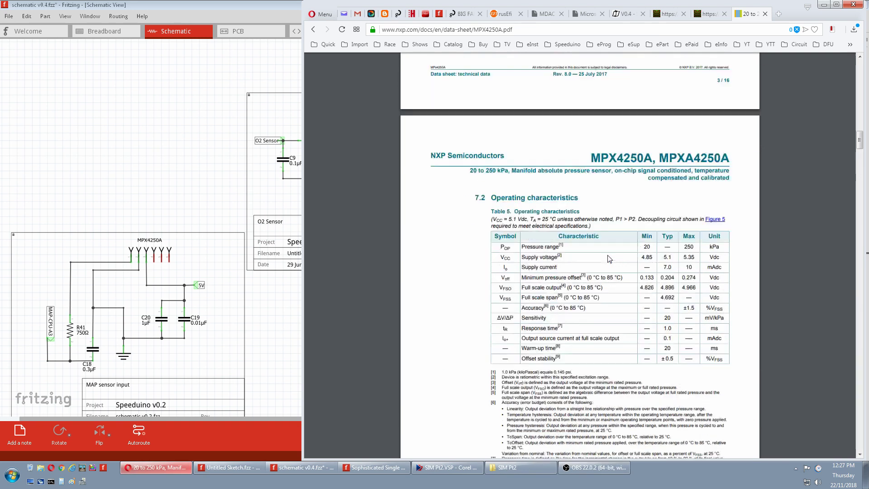
scroll(609, 259, "up", 10)
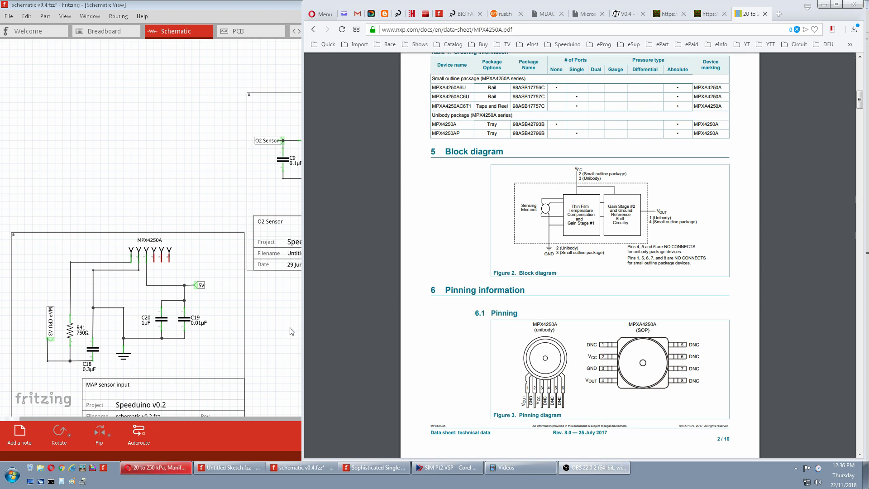
Switch to the Sophisticated Single Sided Speeduino Simulator V4 schematic in Fritzing and examine potentiometers R1 to R6.
left_click(279, 333)
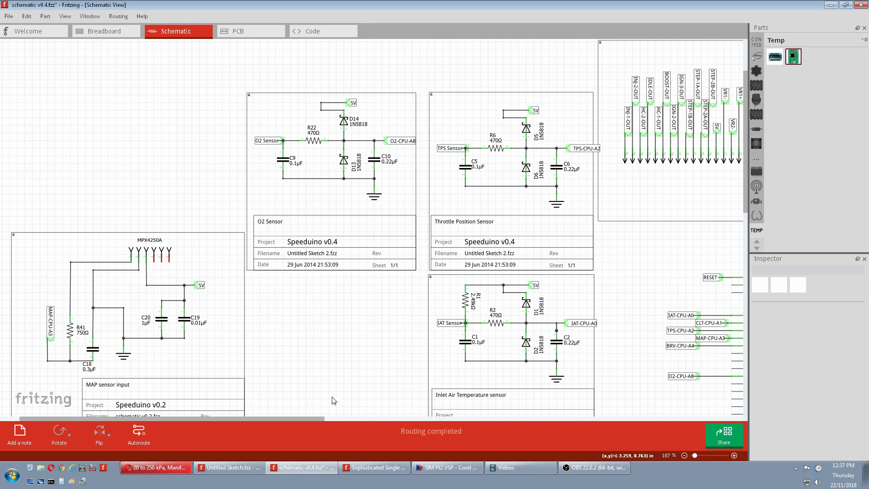
left_click(360, 467)
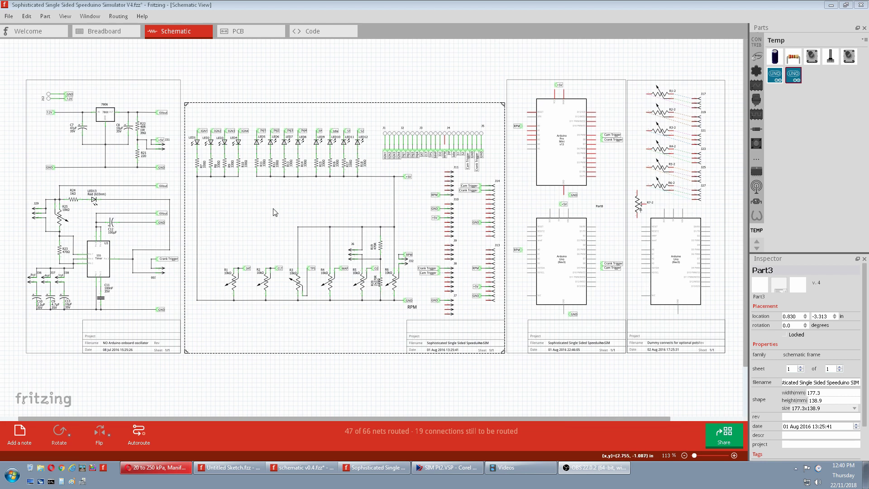
scroll(274, 212, "up", 5)
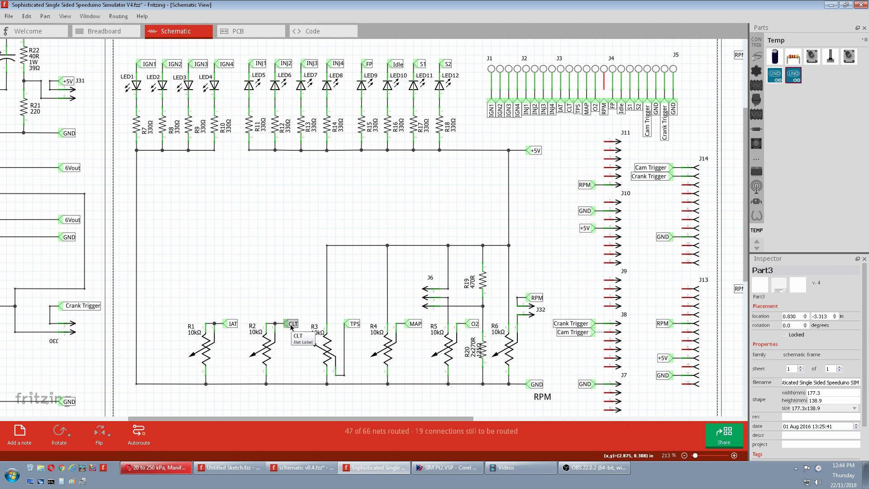
Switch to the Speeduino V0.4 wiki page and look up the 40-pin connector's coolant and inlet air temperature pins.
left_click(176, 467)
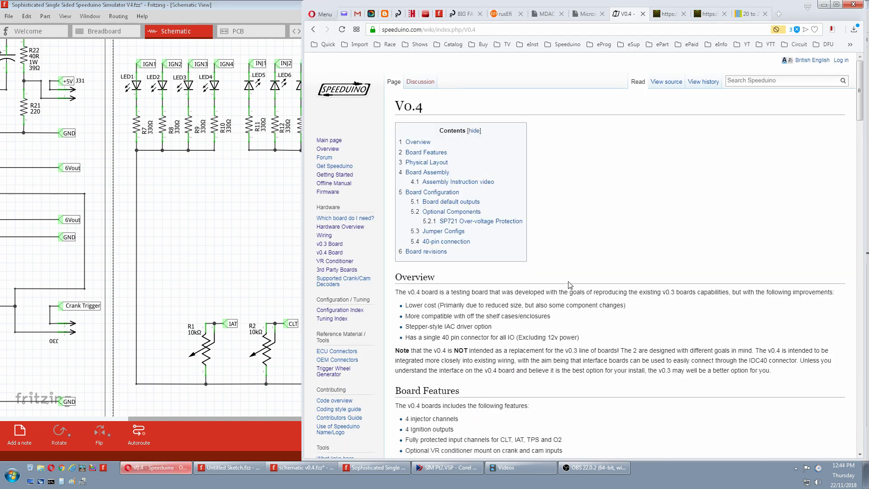
scroll(569, 285, "down", 15)
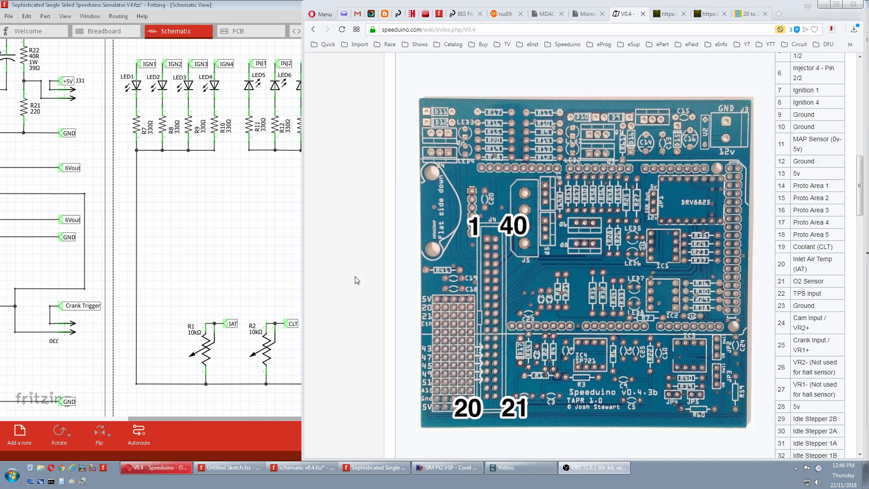
Trace the J6 connection to the O2 potentiometer R5 in the simulator schematic and look up the O2 pin in the wiki.
left_click(282, 279)
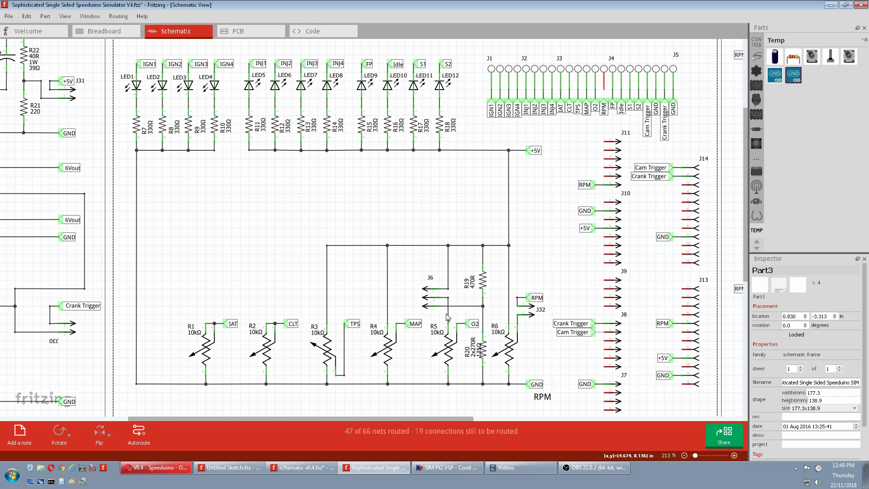
left_click_drag(436, 299, 449, 326)
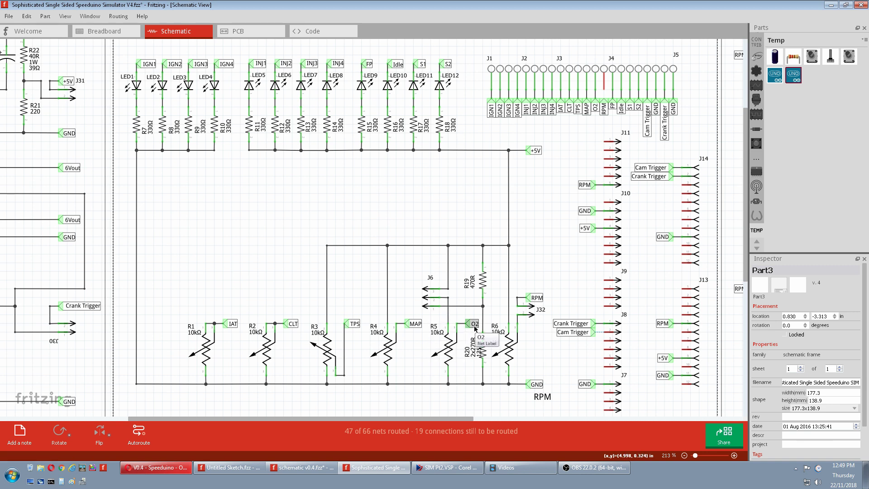
left_click_drag(448, 297, 448, 324)
left_click(156, 467)
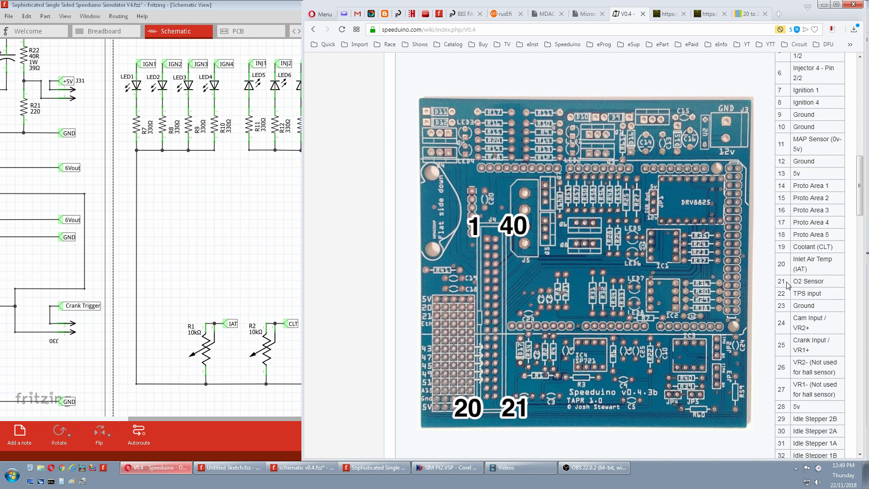
Locate the TPS label in the simulator schematic and look up the TPS and MAP sensor pins in the V0.4 wiki pinout.
left_click(296, 274)
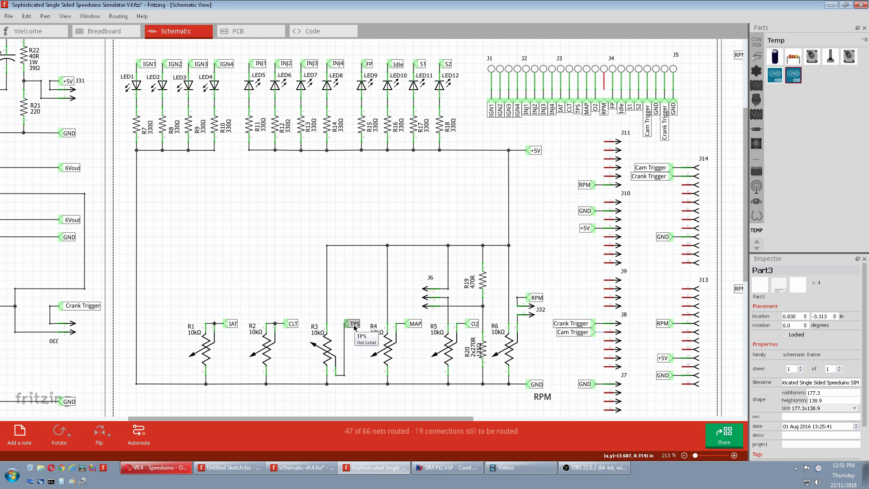
key("alt+Tab")
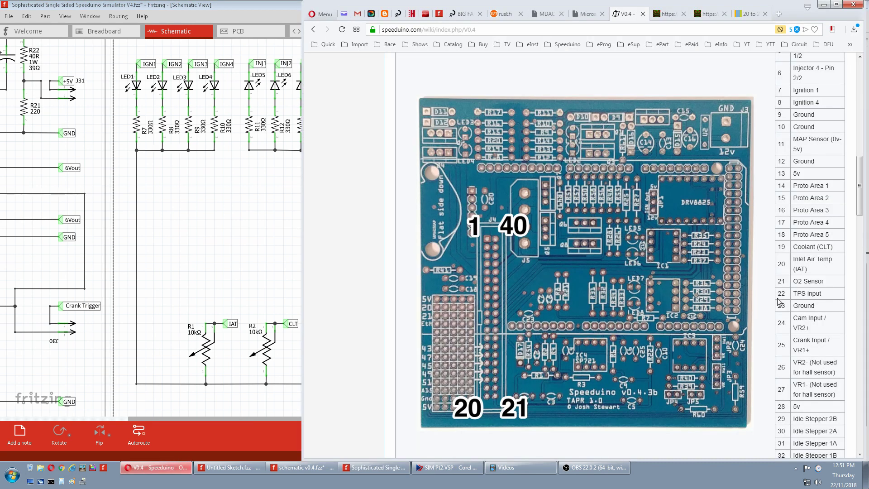
key("alt+Tab")
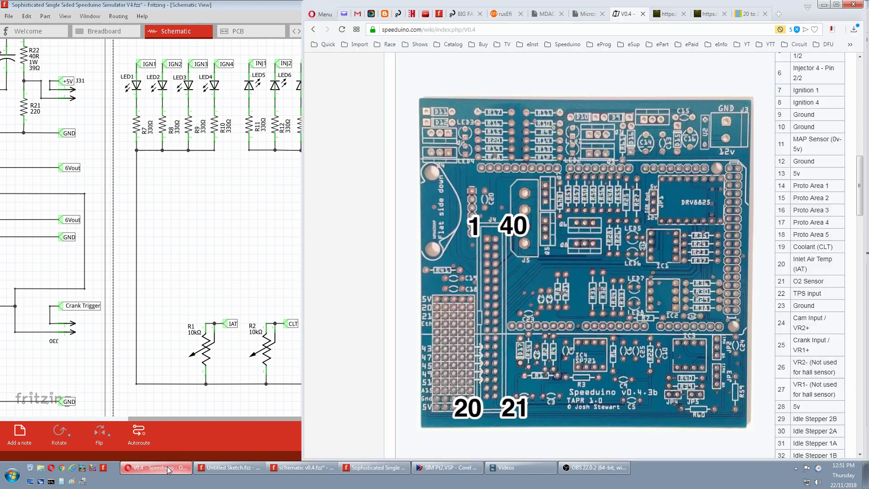
left_click(156, 467)
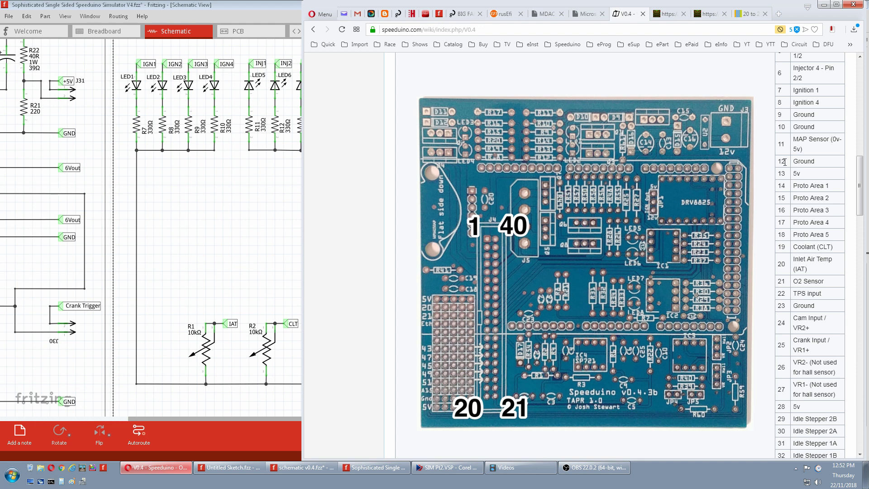
Check potentiometer R5 in the simulator schematic, and bring up the Speeduino V0.3 wiki page to examine its physical board layout.
left_click(256, 245)
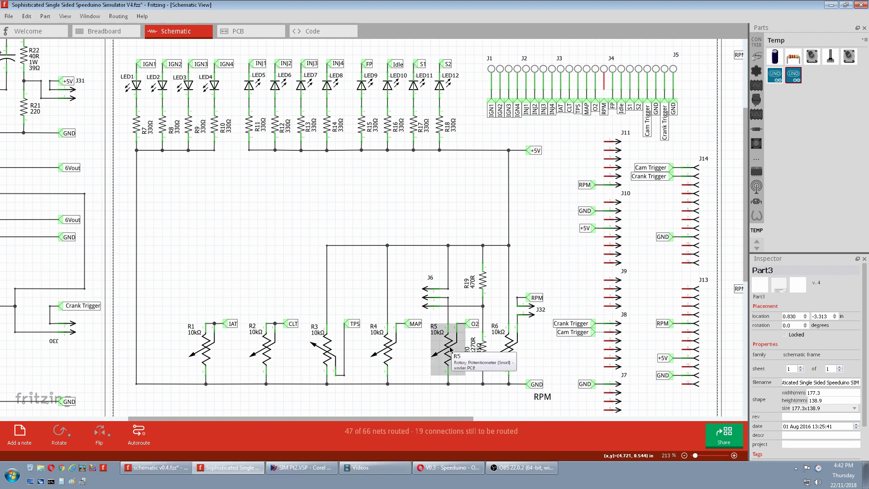
left_click(457, 468)
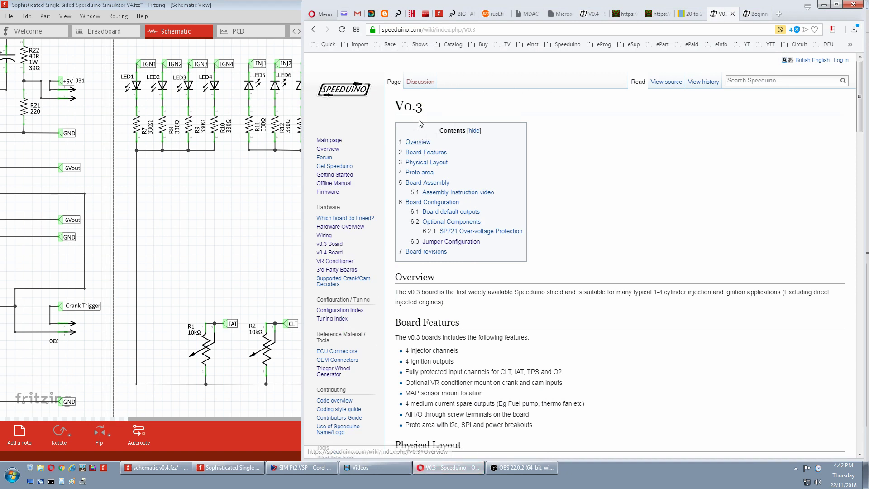
scroll(630, 327, "down", 5)
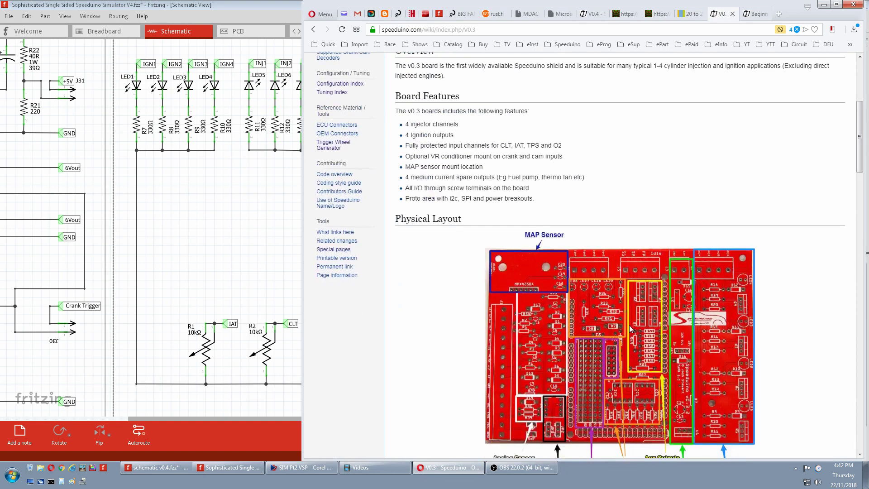
Check the V0.3 board's physical layout, and bring up the Beginner's Guide forum page to examine its LAYOUT wiring diagram.
scroll(630, 327, "down", 2)
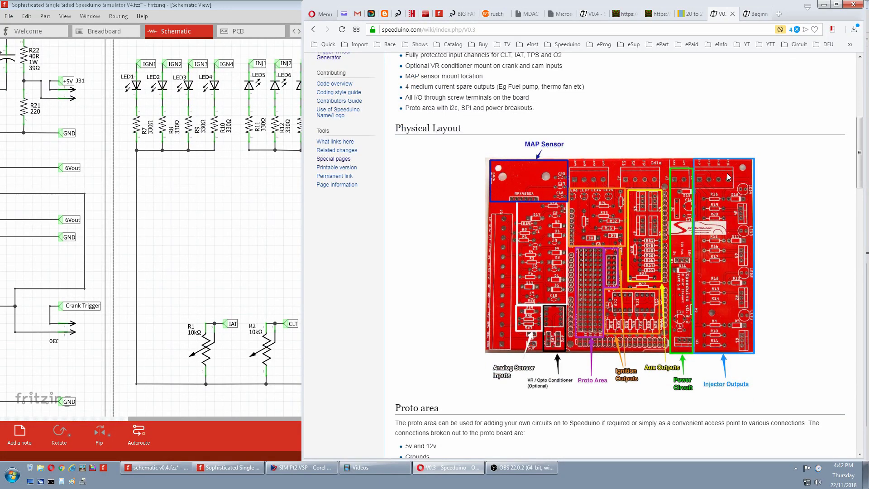
left_click(752, 14)
scroll(612, 250, "down", 20)
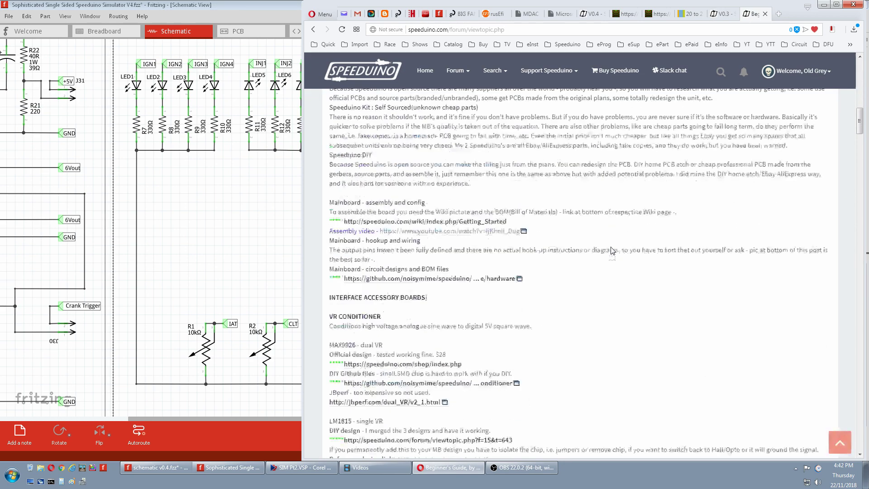
scroll(612, 250, "down", 20)
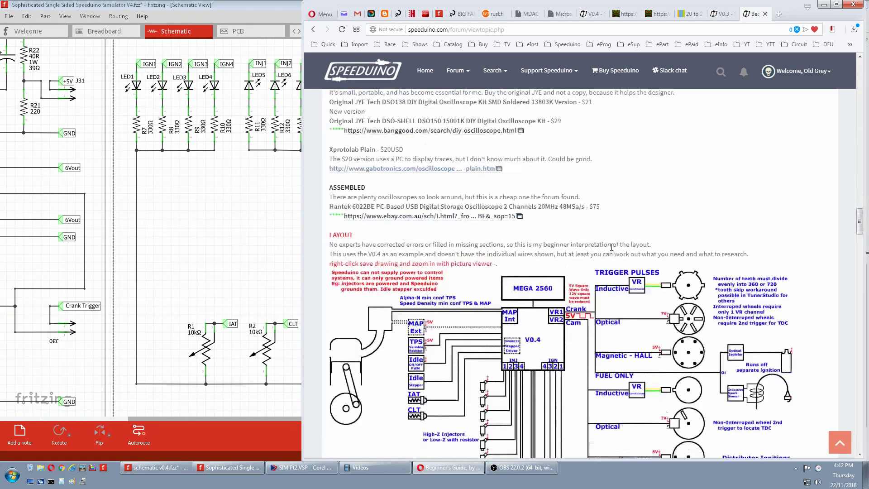
scroll(612, 251, "down", 6)
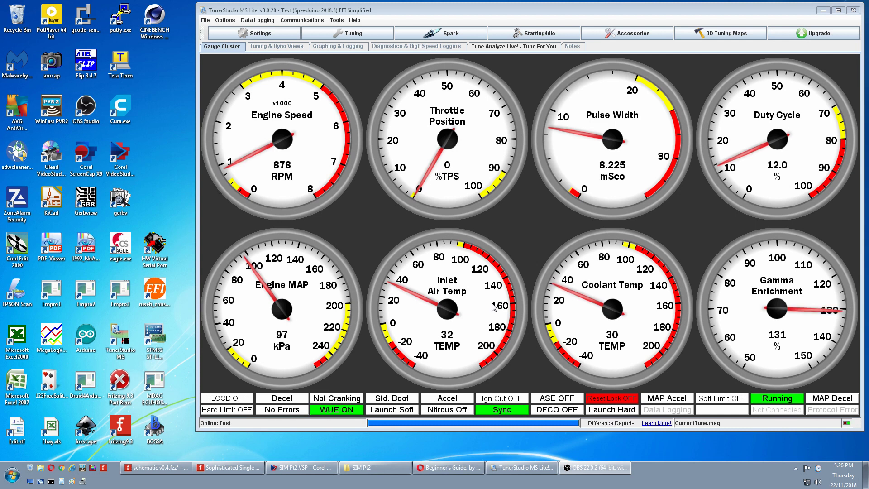
In TunerStudio, replace the Pulse Width gauge in the gauge cluster with the Lambda sensor input gauge.
right_click(603, 182)
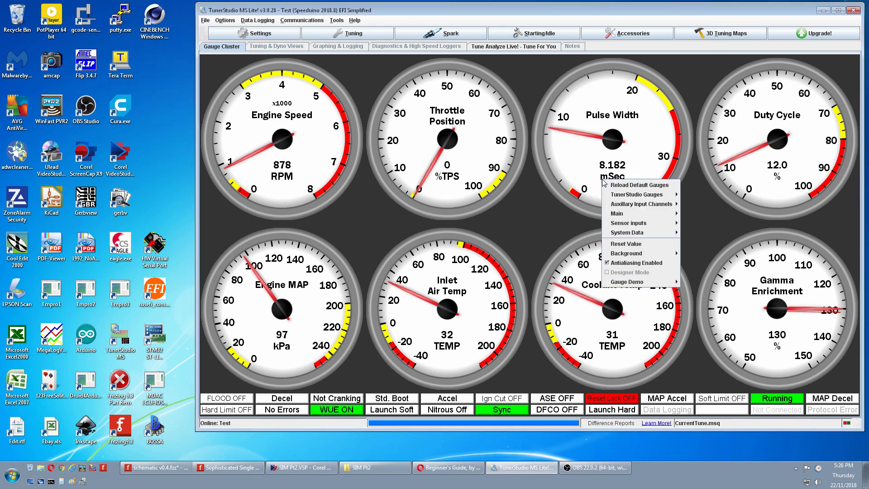
mouse_move(626, 223)
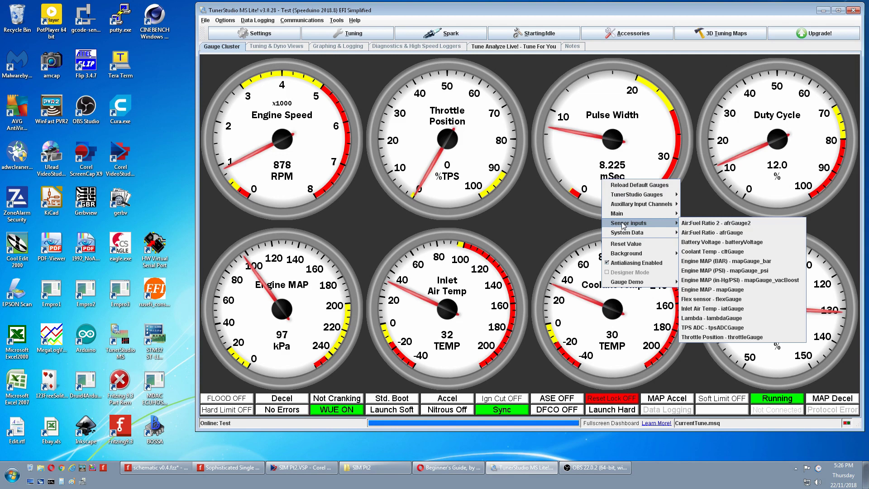
left_click(707, 317)
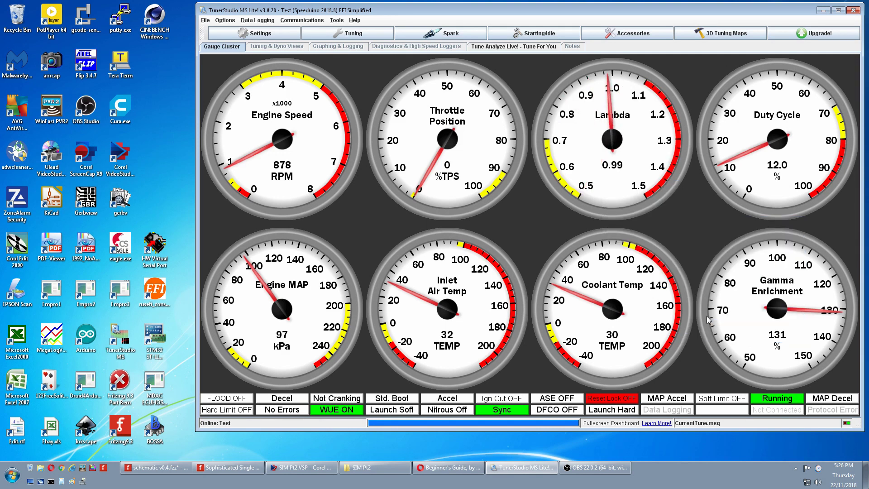